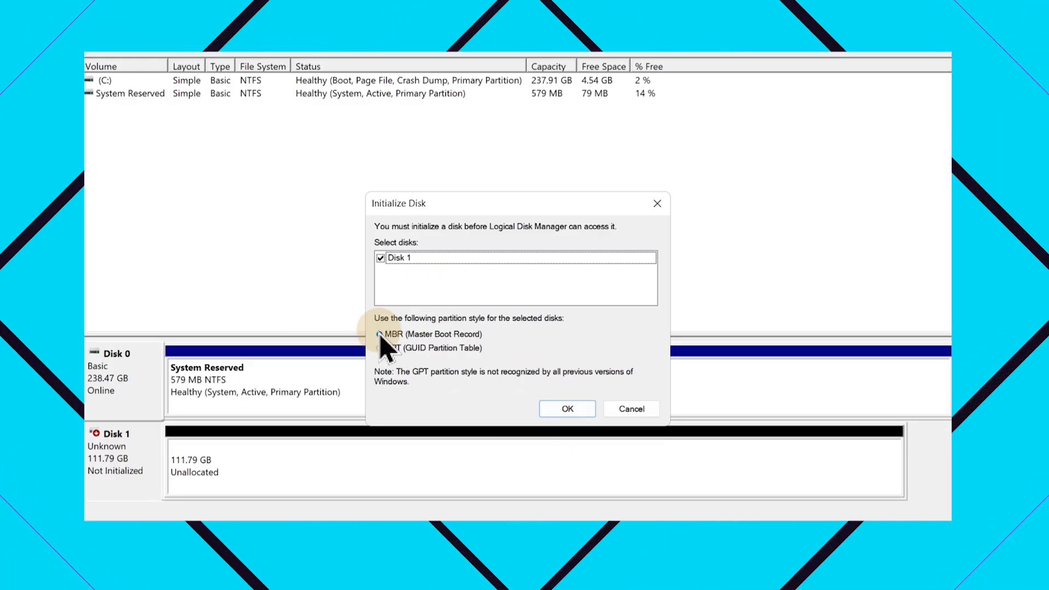
# Try to initialize Disk 1 with the MBR (Master Boot Record) partition style.
pyautogui.click(566, 410)
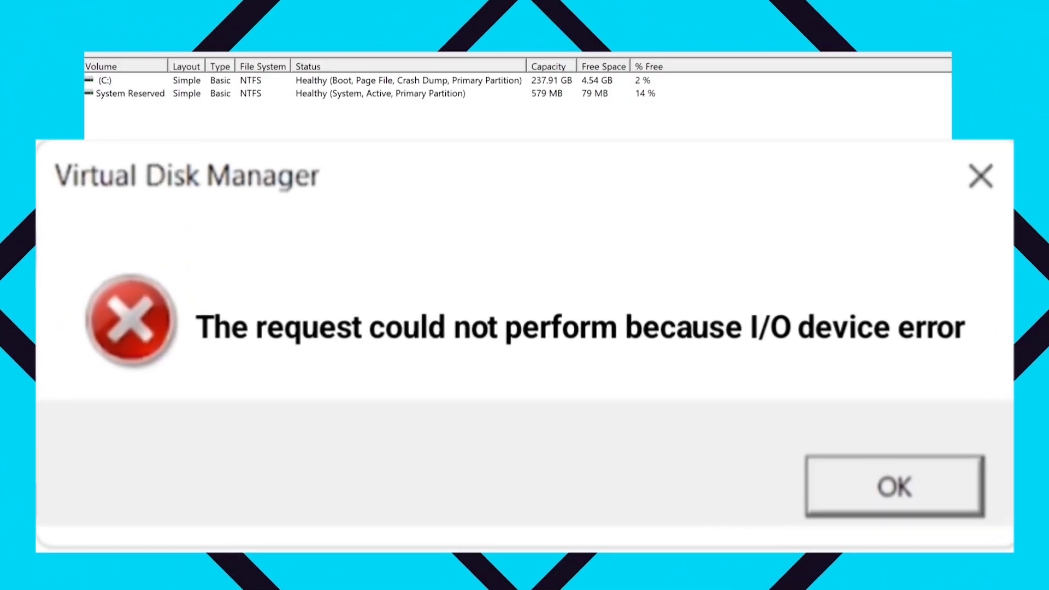
pyautogui.click(425, 479)
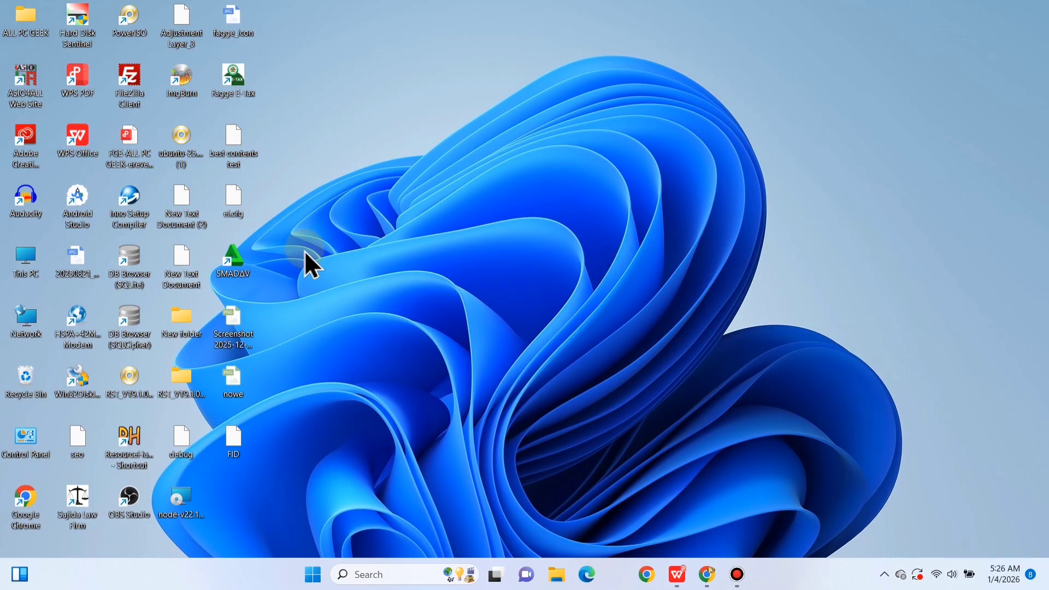
# Open Computer Management for This PC, maximize it and show Disk Management.
pyautogui.rightClick(28, 262)
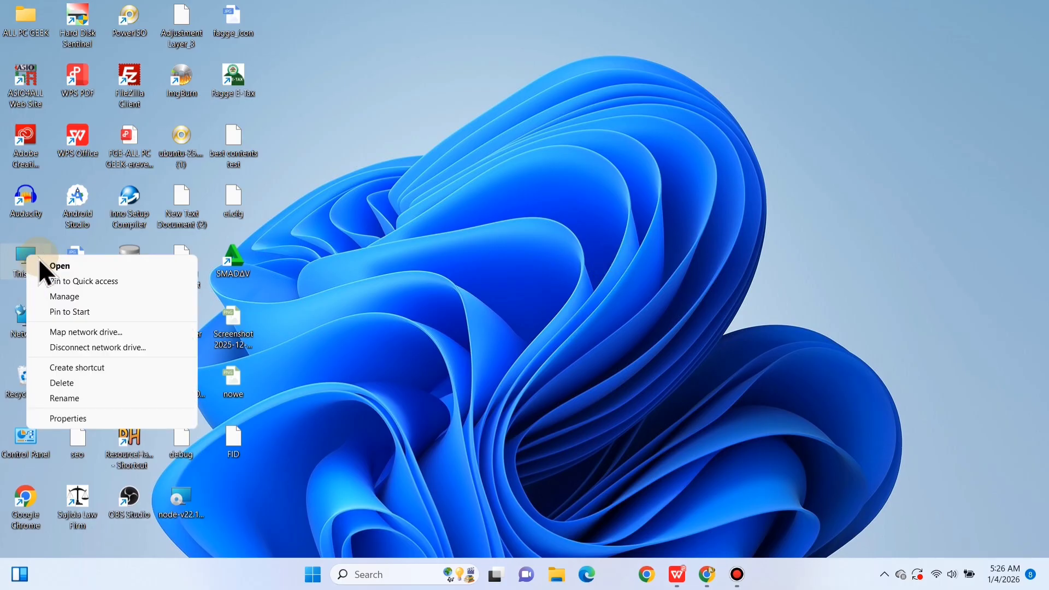
pyautogui.click(83, 297)
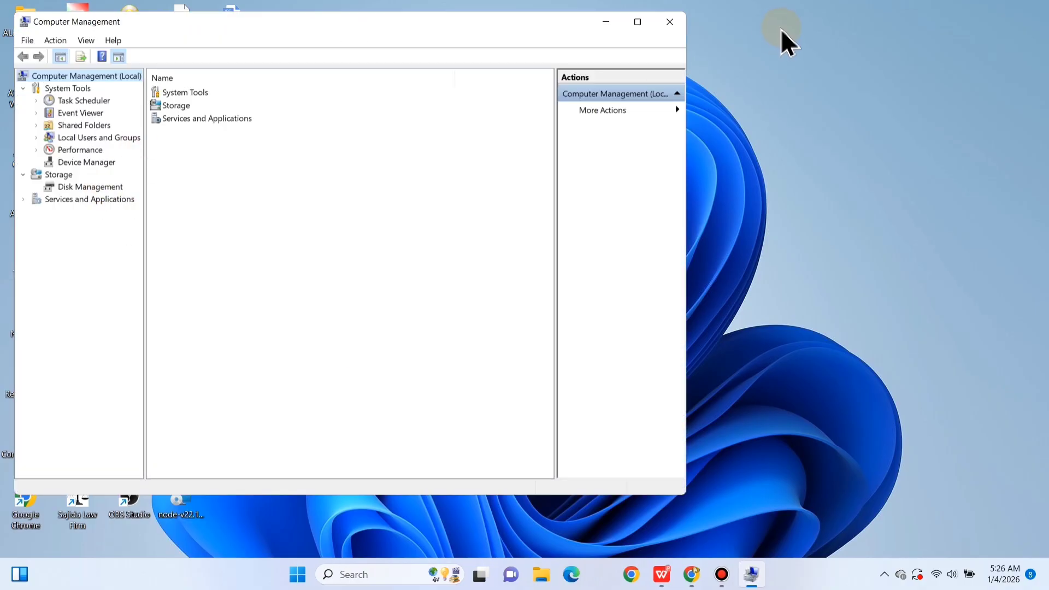
pyautogui.click(638, 21)
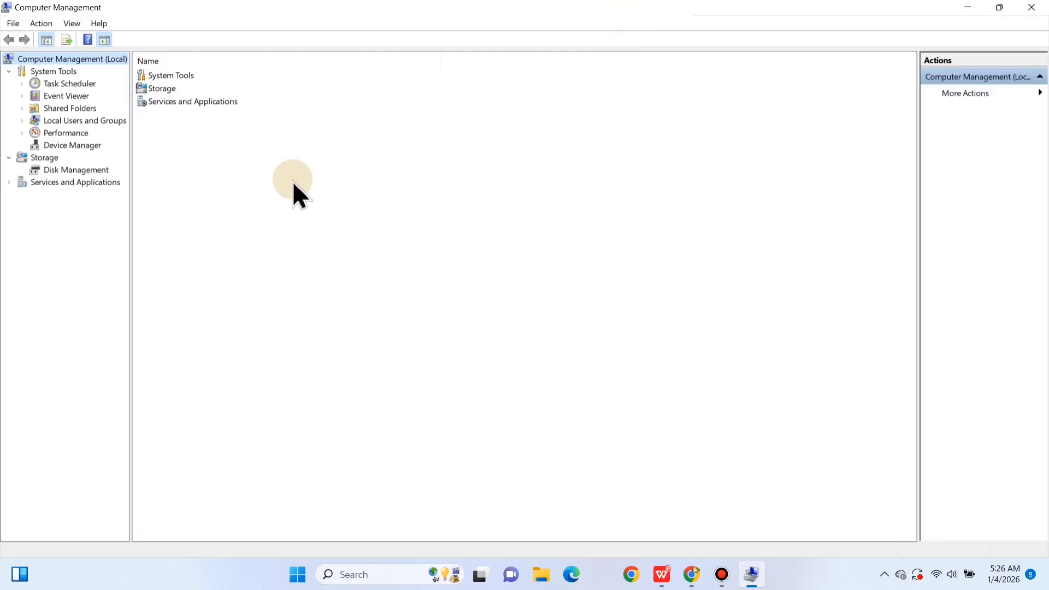
pyautogui.click(52, 174)
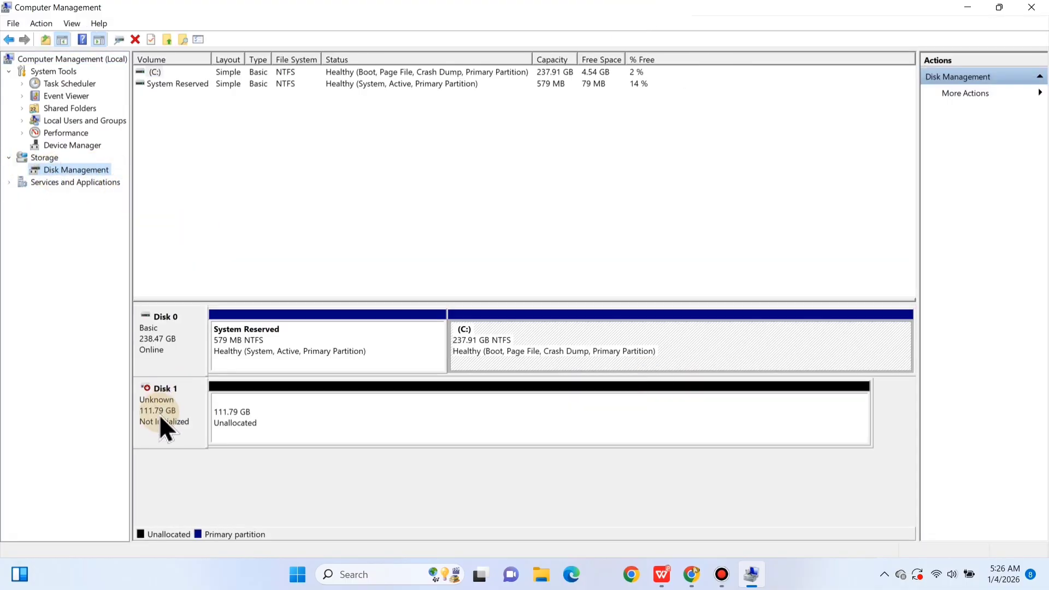
# Try to initialize Disk 1 with the GPT (GUID Partition Table) style and dismiss the resulting message.
pyautogui.rightClick(160, 418)
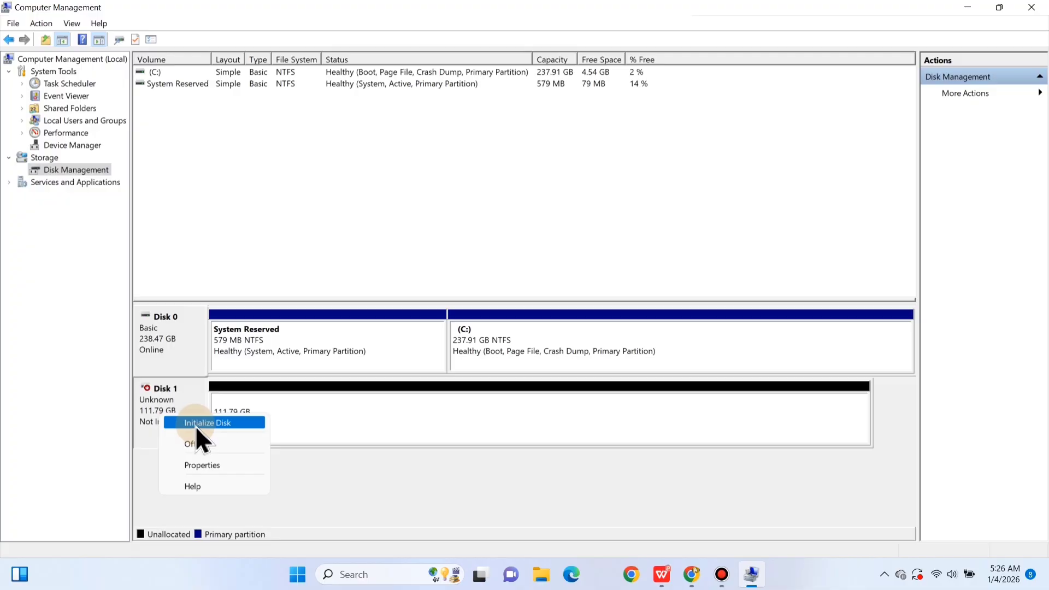
pyautogui.click(195, 423)
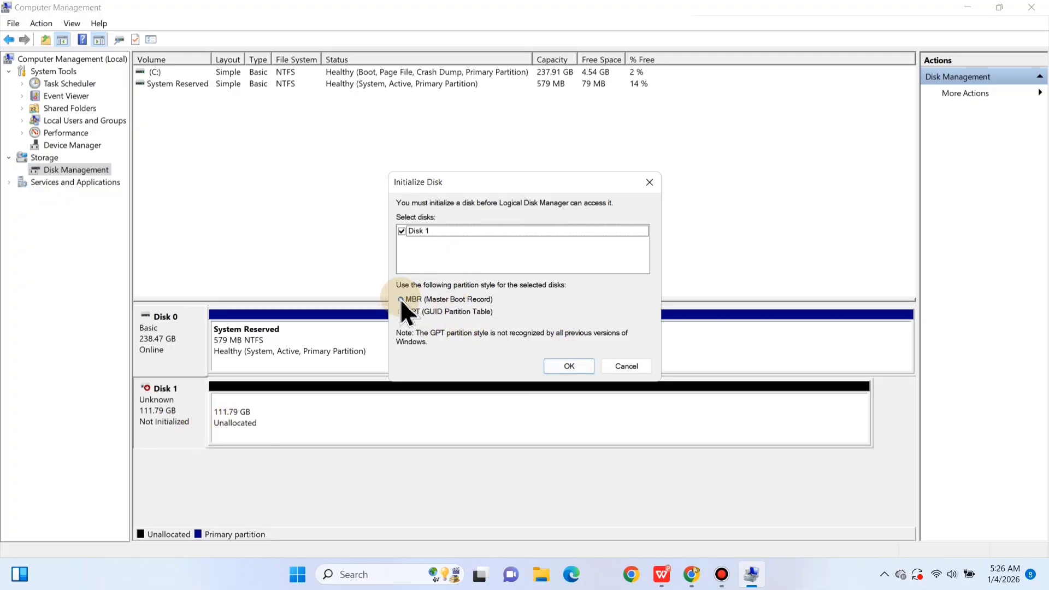
pyautogui.click(492, 312)
pyautogui.click(569, 366)
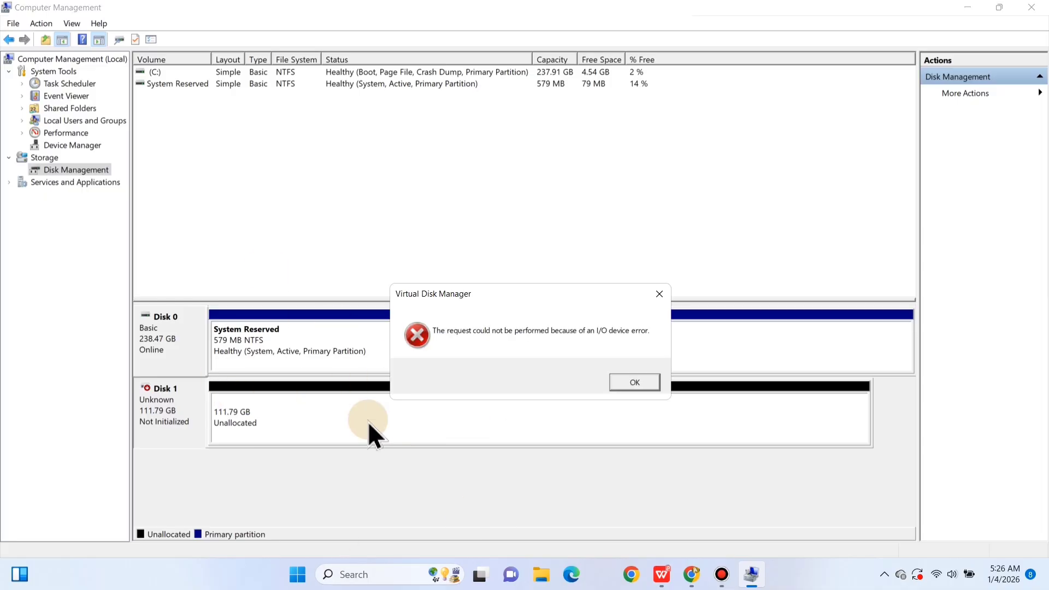
pyautogui.click(626, 381)
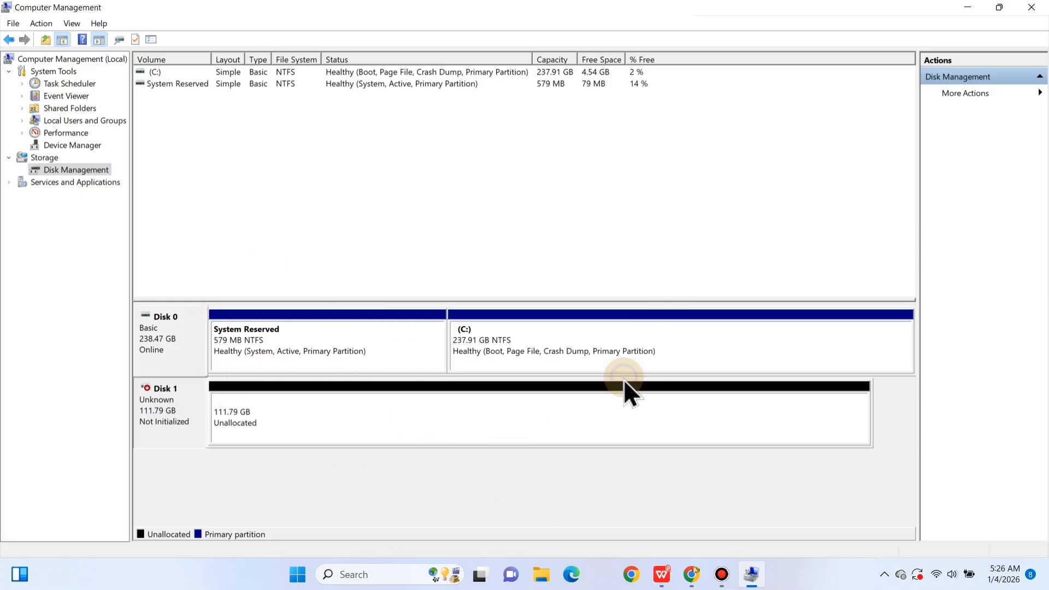
# Check which volume operations are offered for Disk 1's unallocated space, and close Computer Management.
pyautogui.click(436, 422)
pyautogui.rightClick(436, 423)
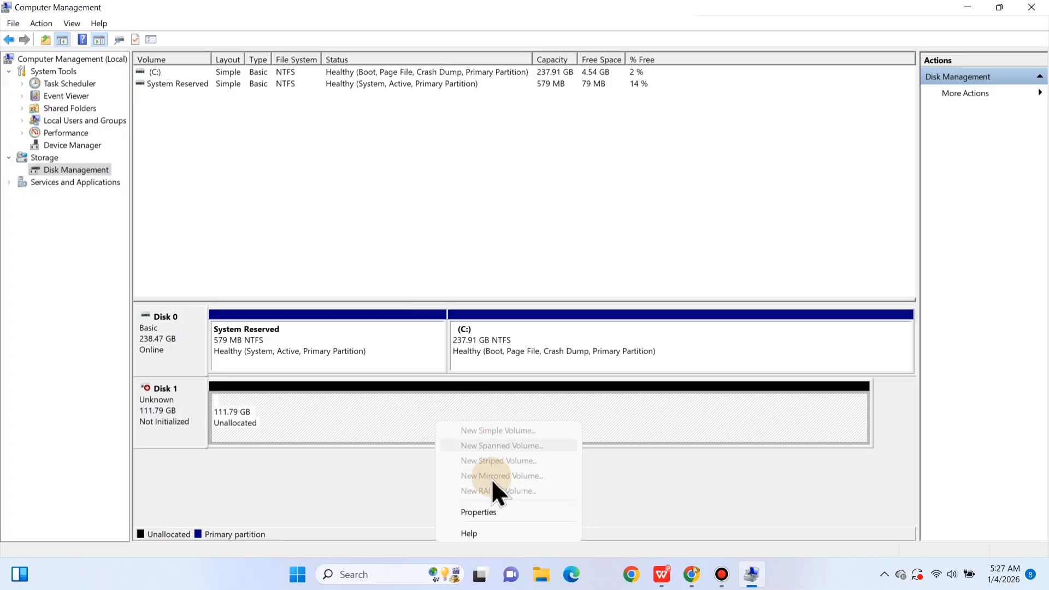
pyautogui.click(405, 408)
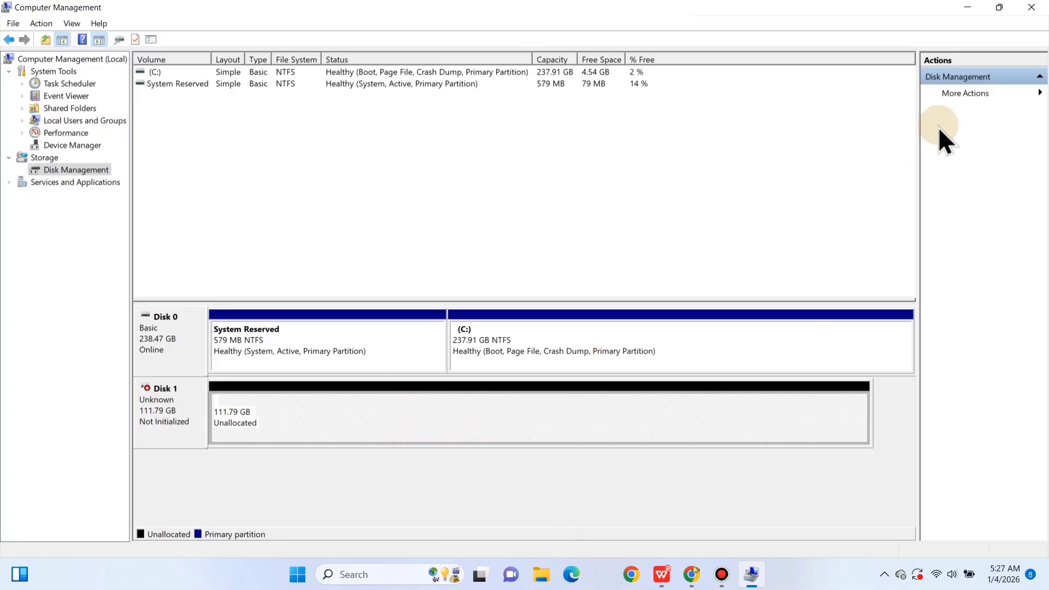
pyautogui.click(1032, 7)
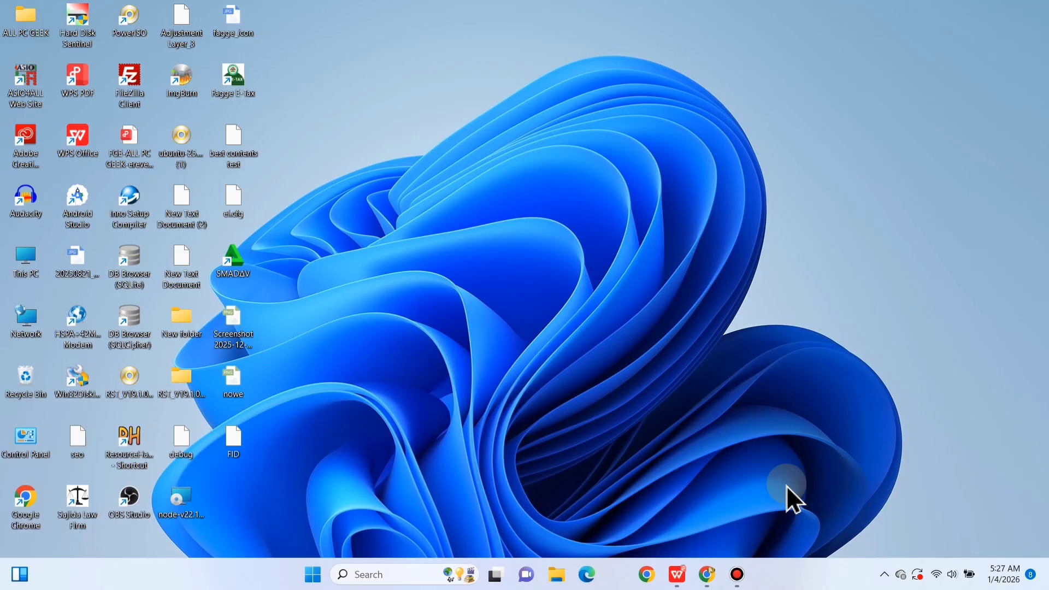
# Switch to Google Chrome and search the web for "aomei partition download".
pyautogui.click(647, 574)
pyautogui.click(401, 44)
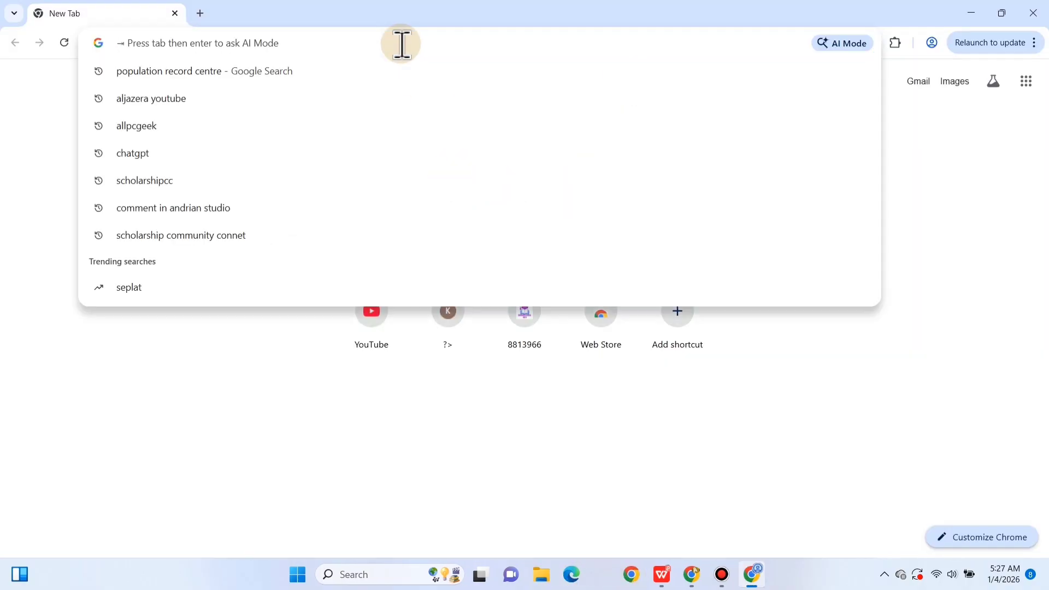
pyautogui.write('Aomei')
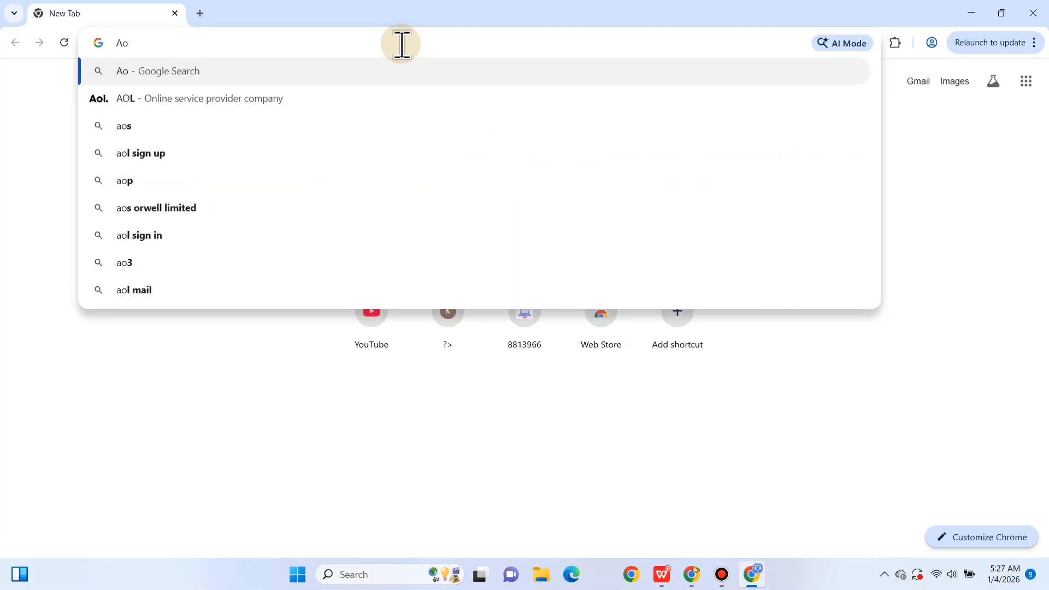
pyautogui.write(' partotion+do&gs_lcrp=EgZjaHJvbWUqCQgBEAAYDRiABDIGCAAQRRg5M...')
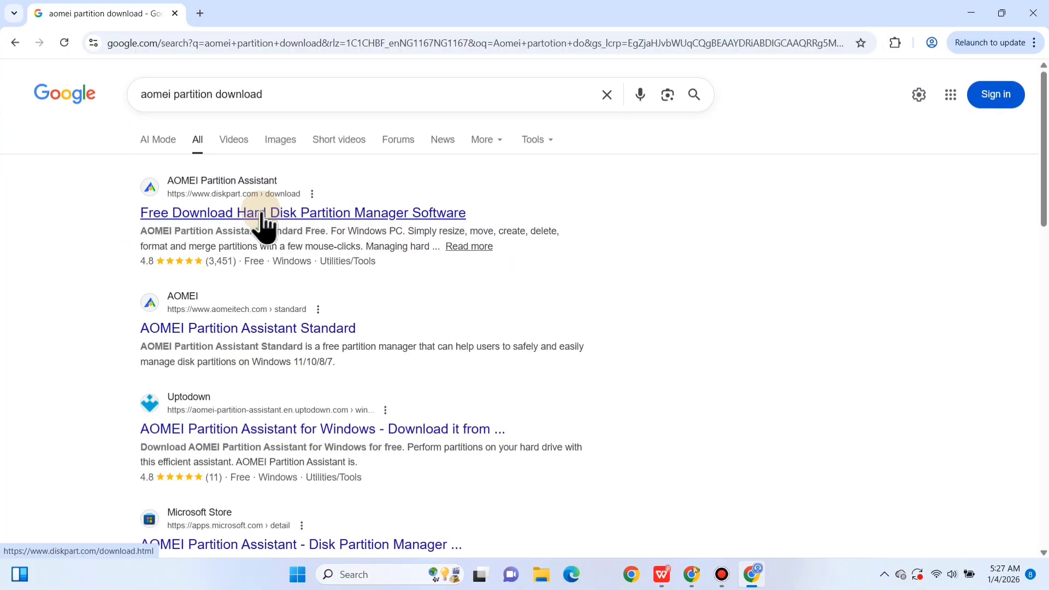
# Download the free AOMEI Partition Assistant for Windows 11/10/8.1/8/7 from its diskpart.com download page, dismissing the sale popup.
pyautogui.click(261, 214)
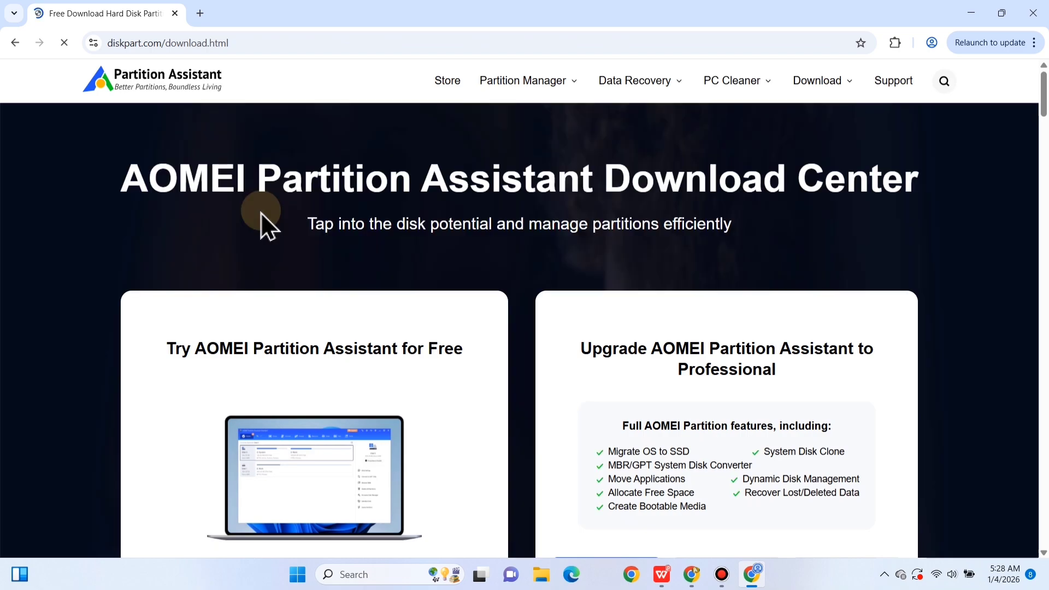
pyautogui.scroll(-3, 910, 248)
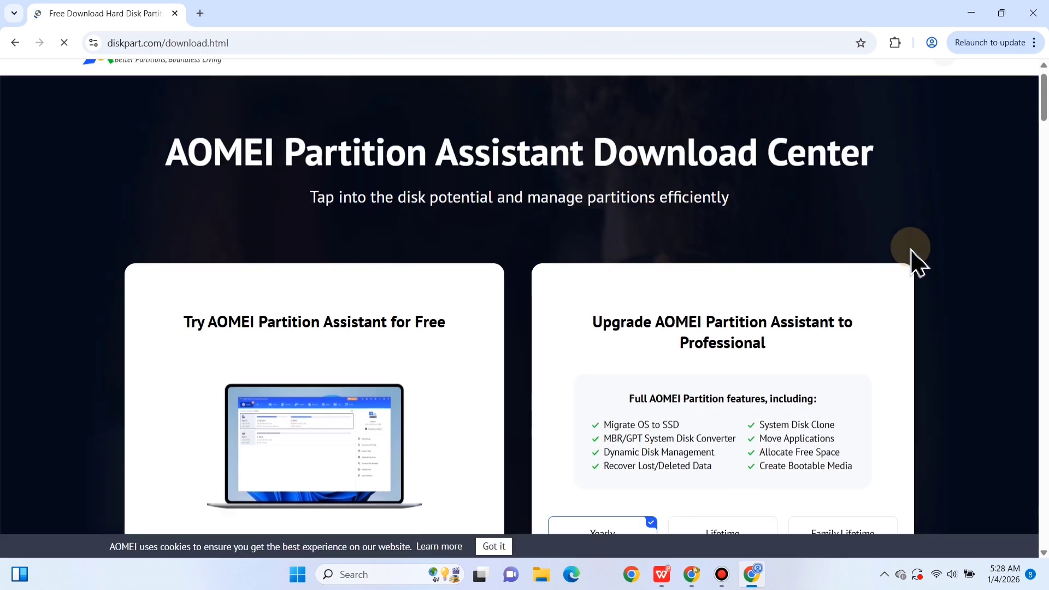
pyautogui.scroll(-2, 914, 262)
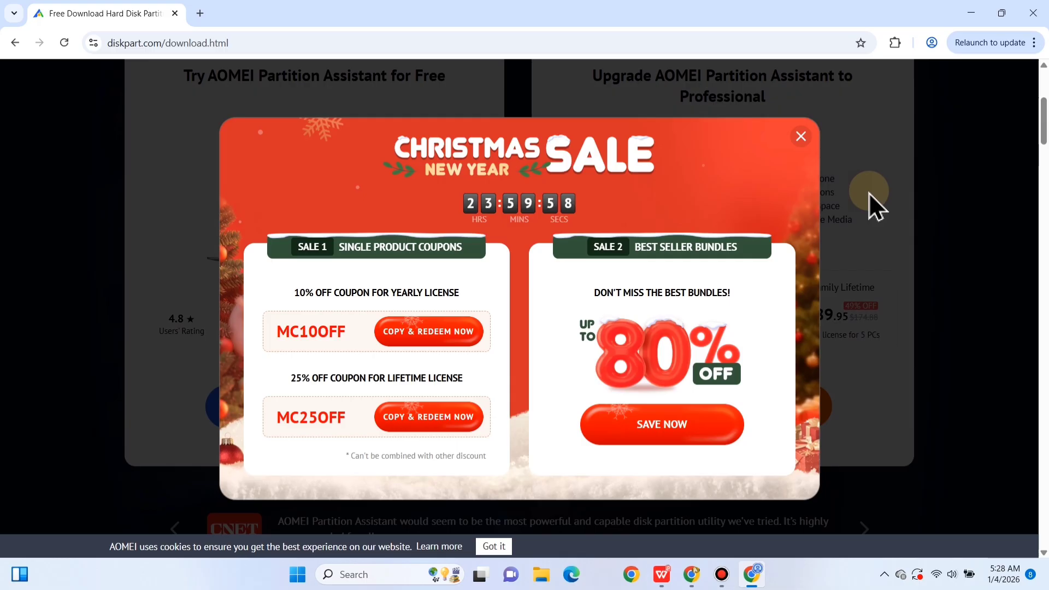
pyautogui.click(801, 137)
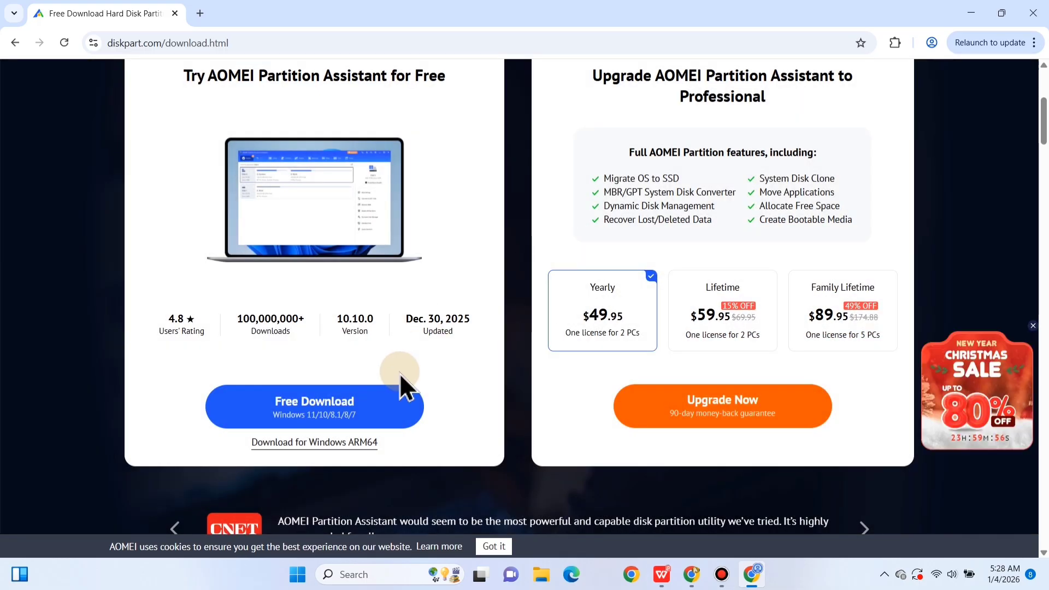
pyautogui.click(335, 404)
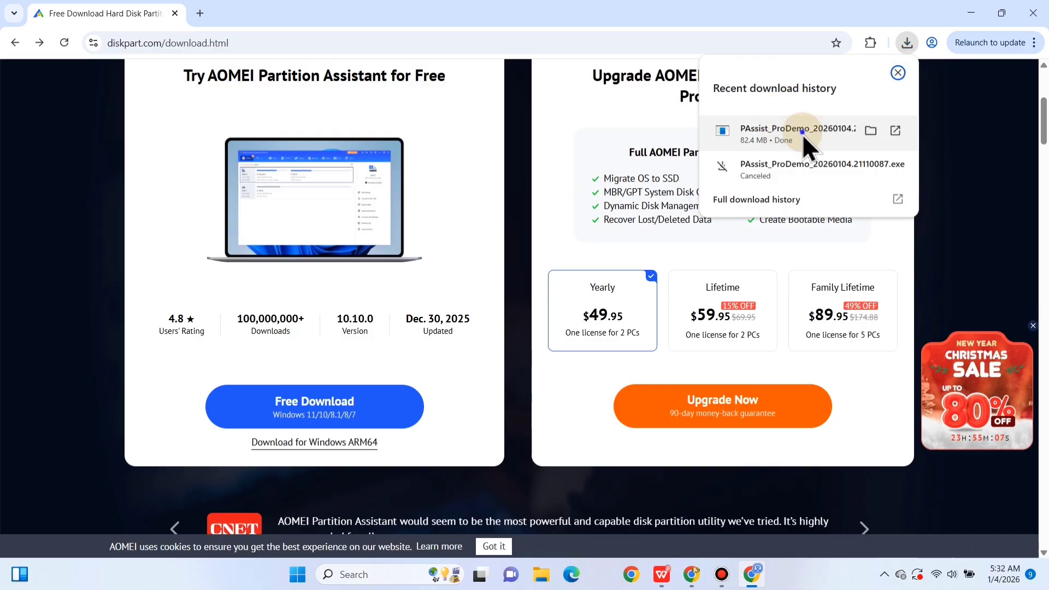
# Run the downloaded PAssist_ProDemo installer in English, close the browser, install AOMEI Partition Assistant and launch it.
pyautogui.click(801, 133)
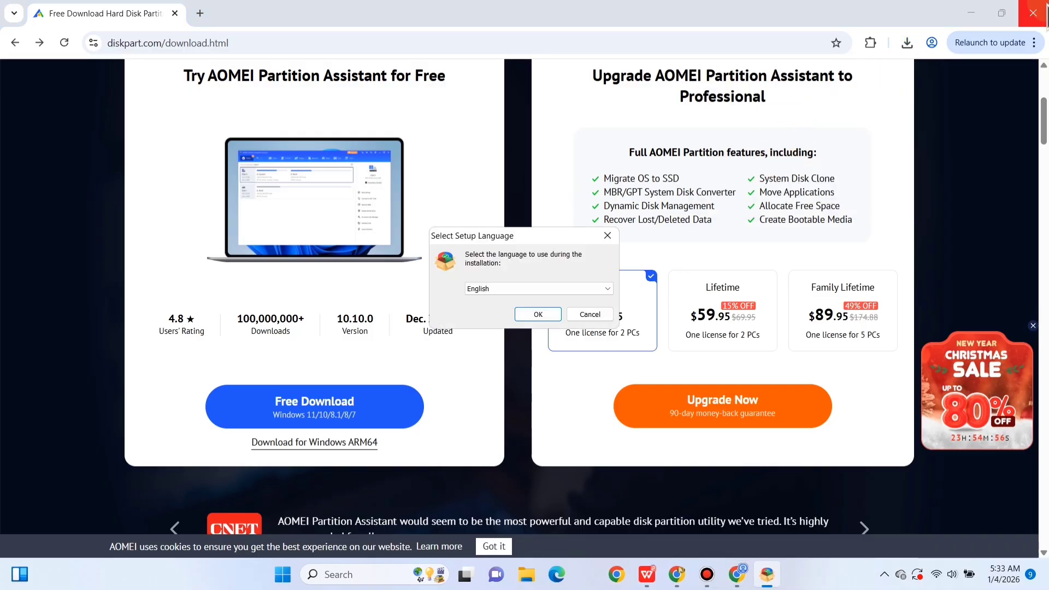
pyautogui.click(1034, 14)
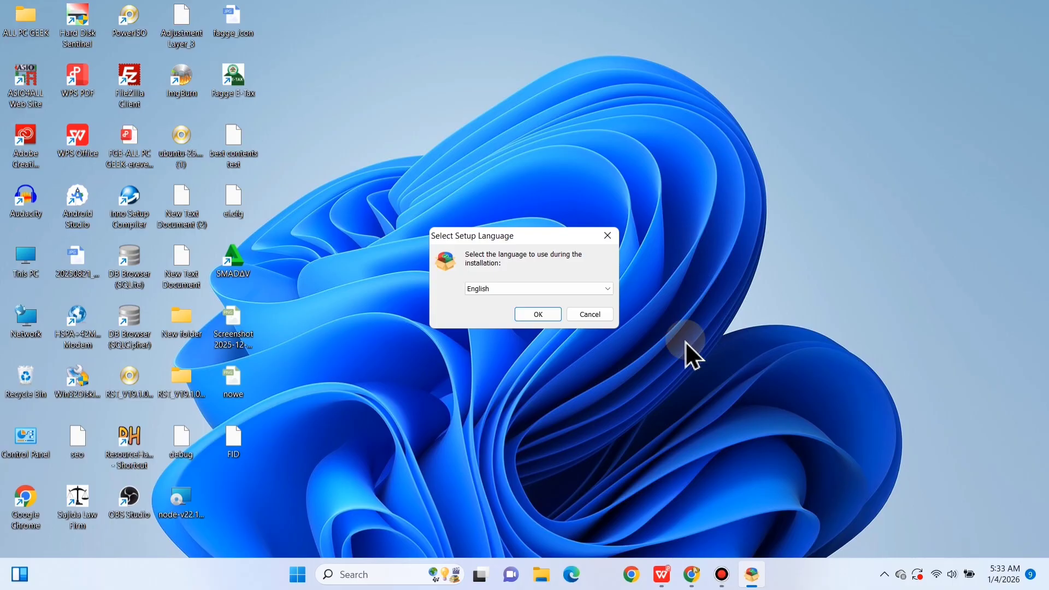
pyautogui.click(530, 320)
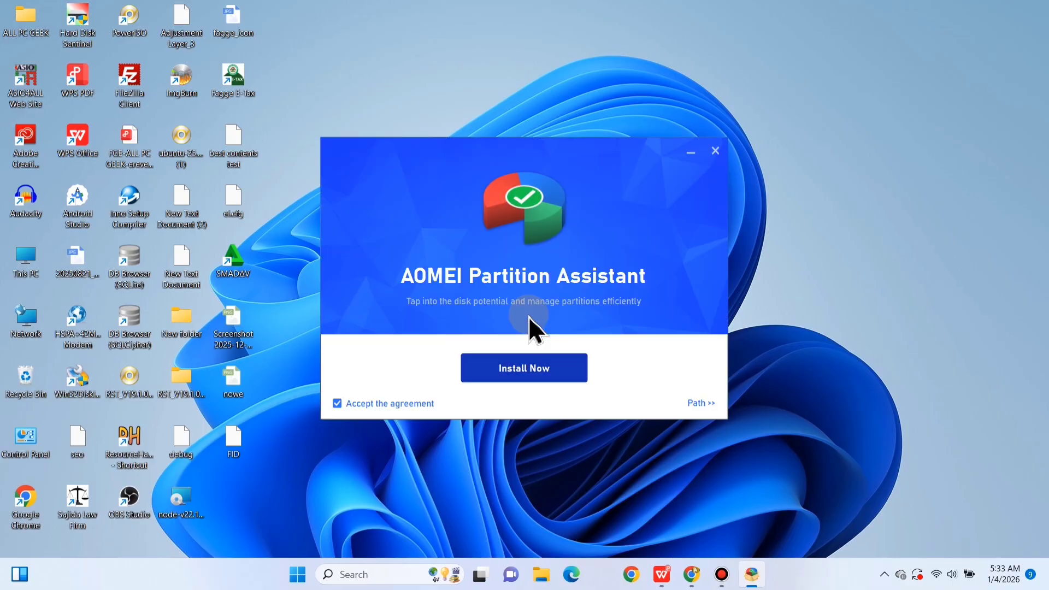
pyautogui.click(521, 369)
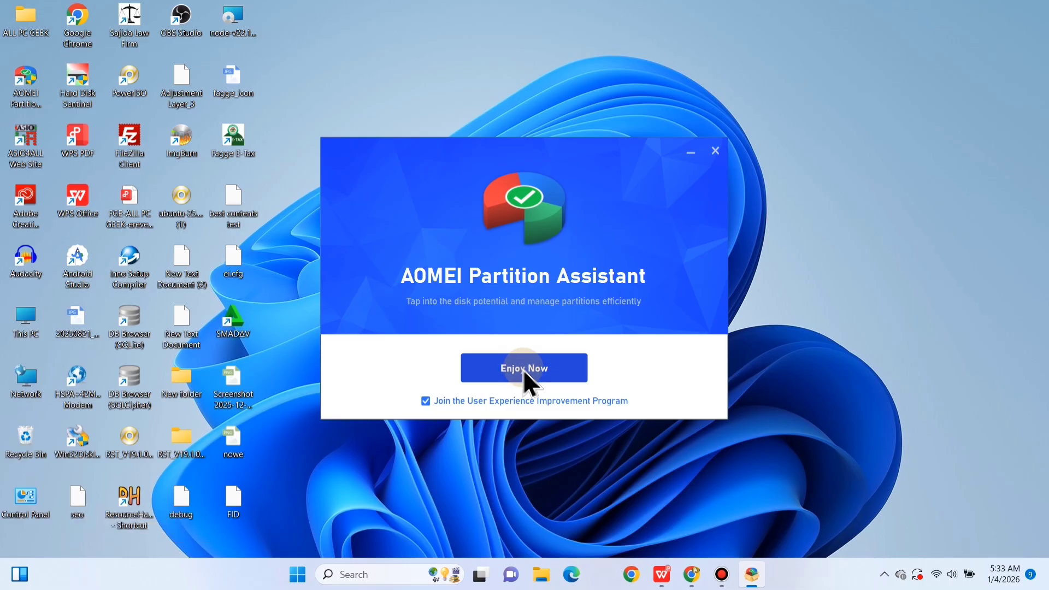
pyautogui.click(523, 370)
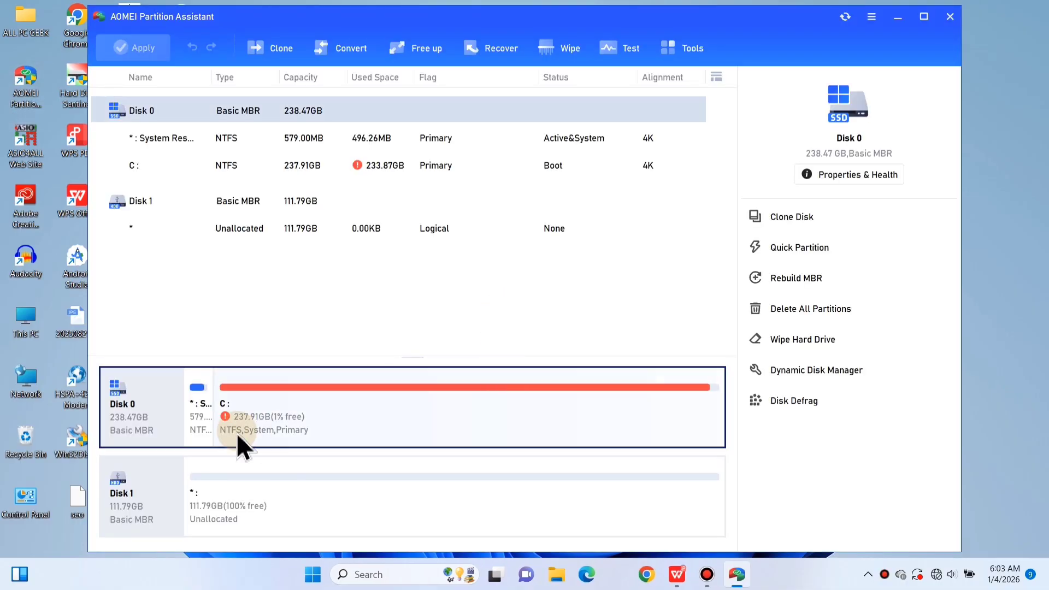
# Maximize AOMEI Partition Assistant and queue a Rebuild MBR operation on Disk 1 with the Windows 7/8/10/11/2011/2012 MBR type.
pyautogui.click(254, 517)
pyautogui.click(179, 513)
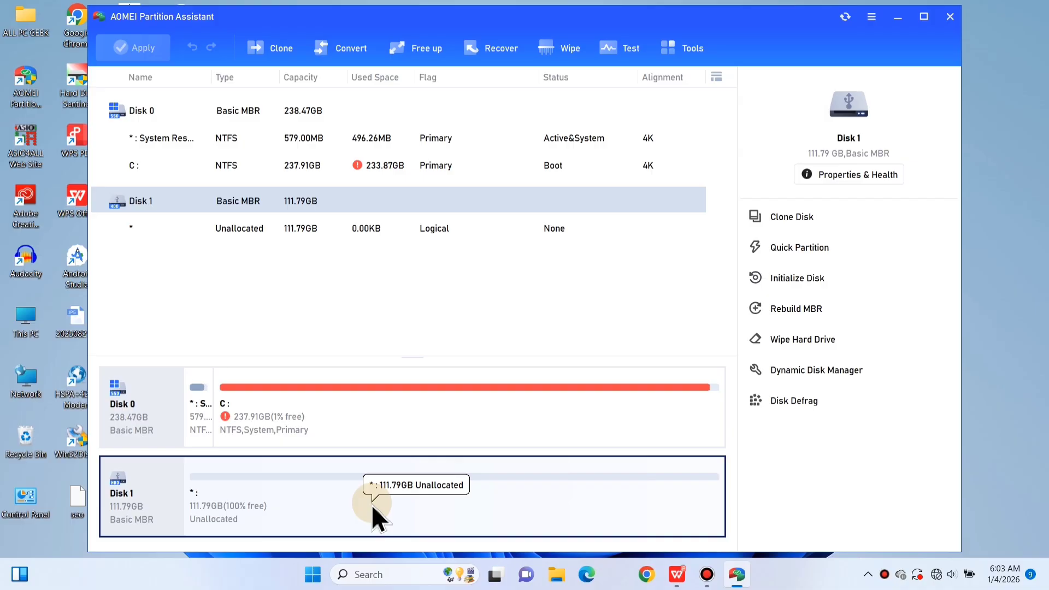
pyautogui.click(924, 16)
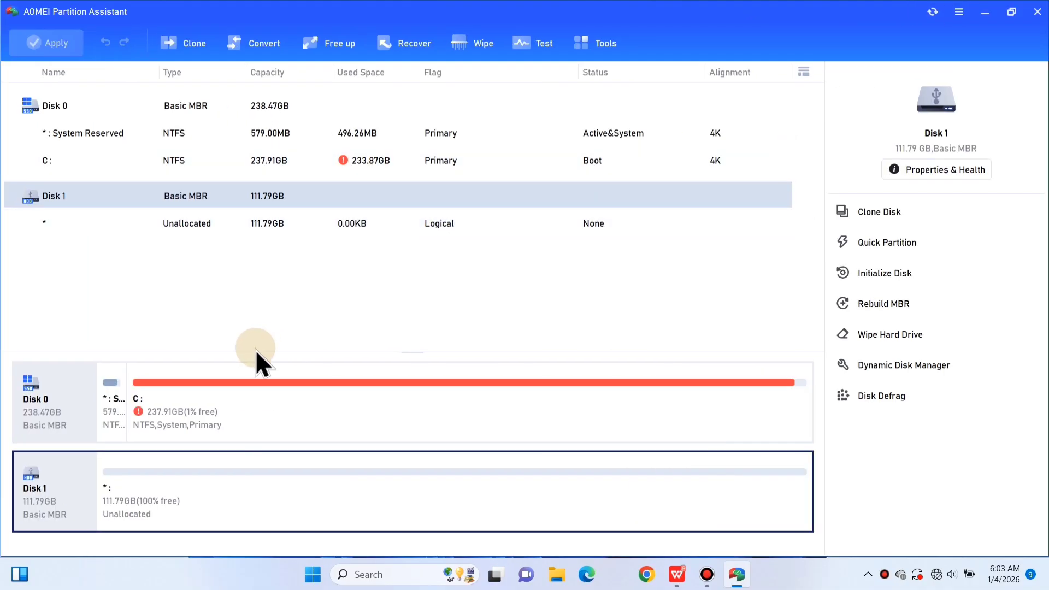
pyautogui.rightClick(57, 487)
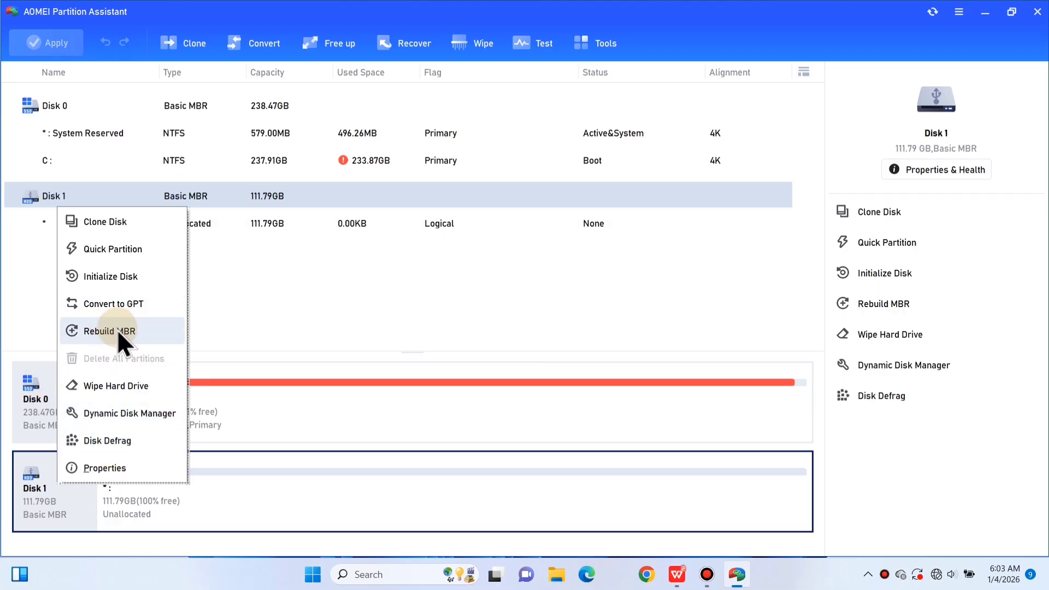
pyautogui.click(124, 329)
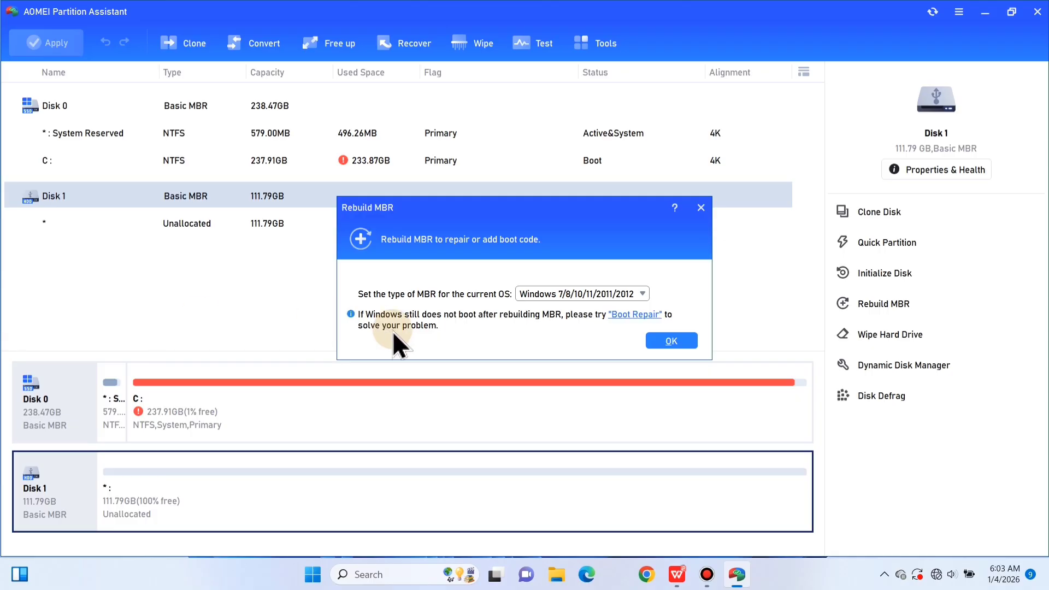
pyautogui.click(638, 295)
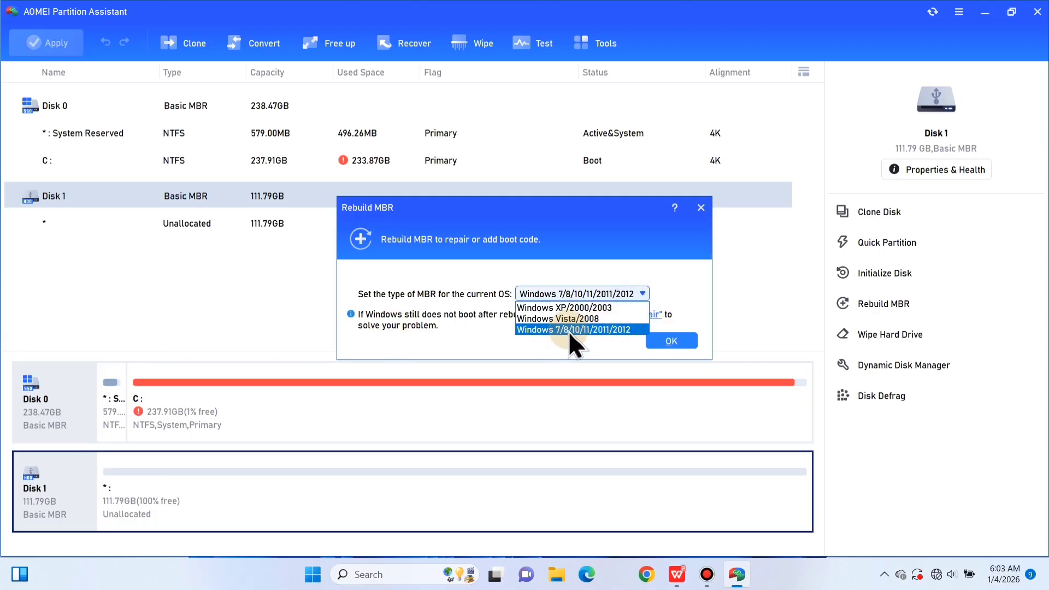
pyautogui.click(569, 331)
pyautogui.click(671, 341)
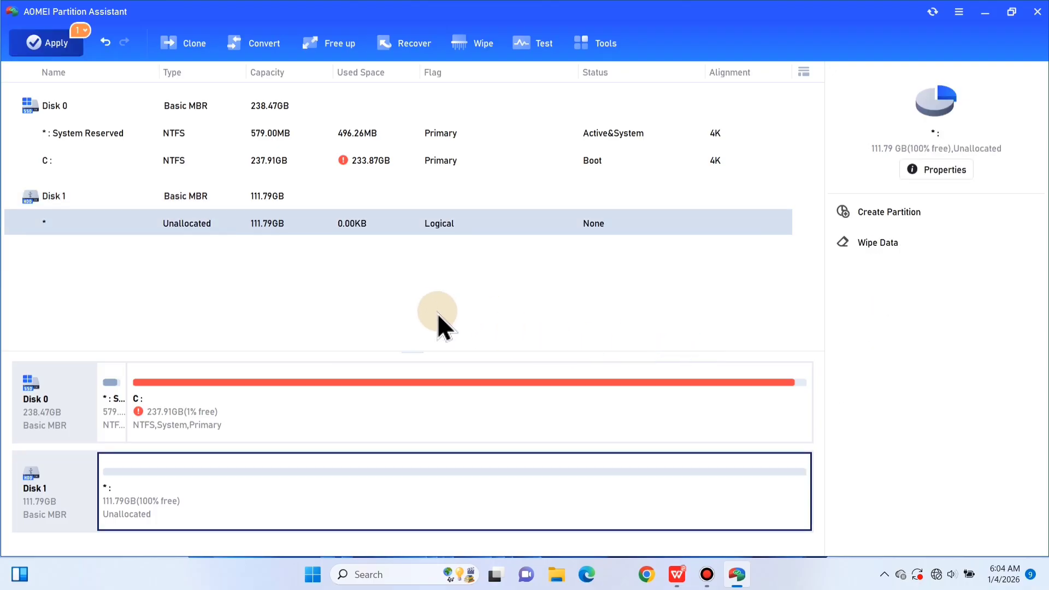
# Review the pending Rebuild MBR operation on Disk 1, apply it, confirm the start, and acknowledge its completion.
pyautogui.click(87, 36)
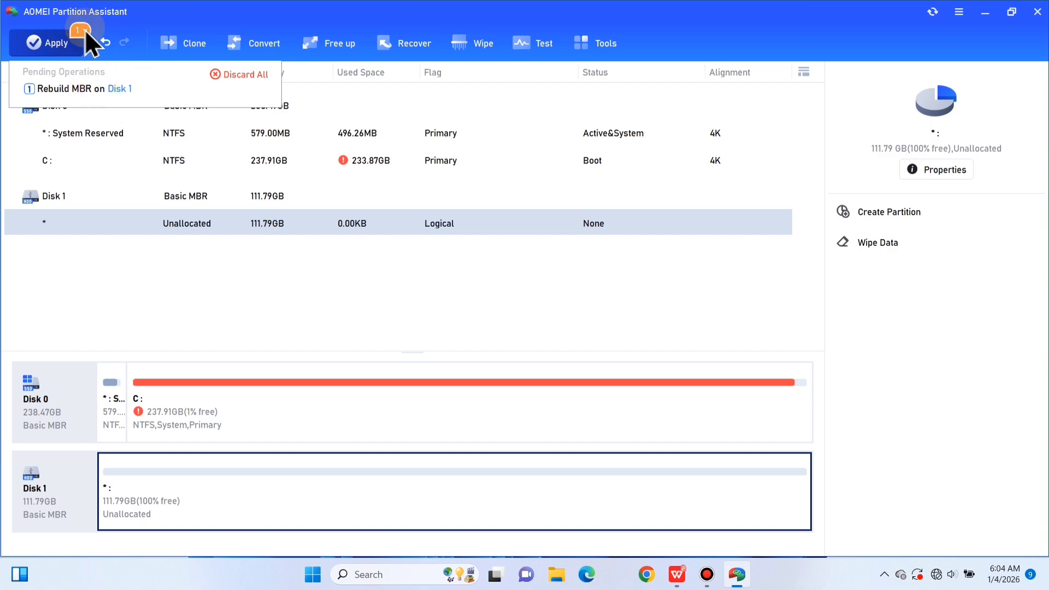
pyautogui.click(64, 33)
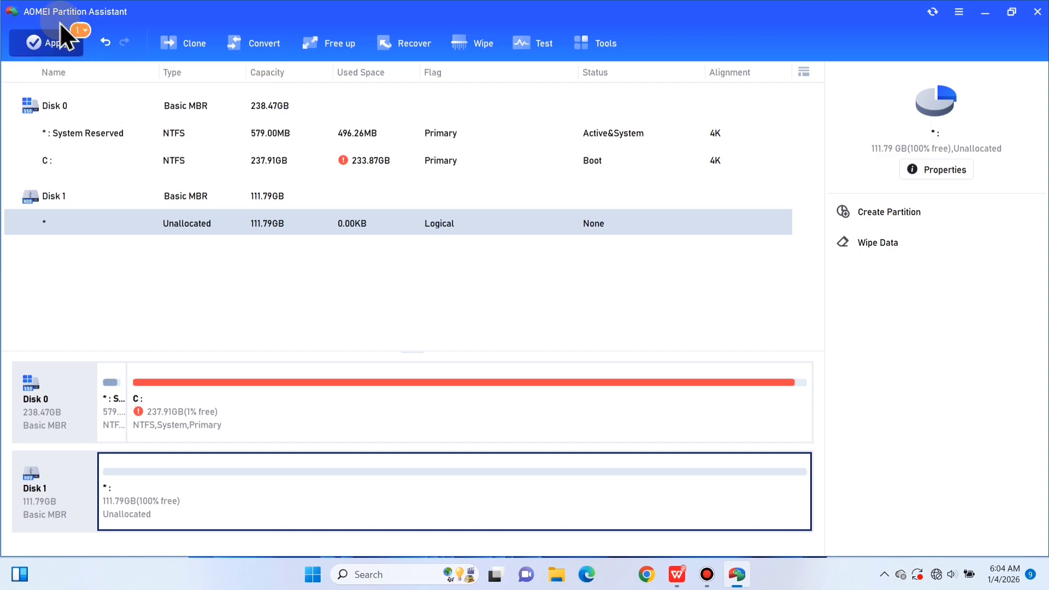
pyautogui.click(48, 43)
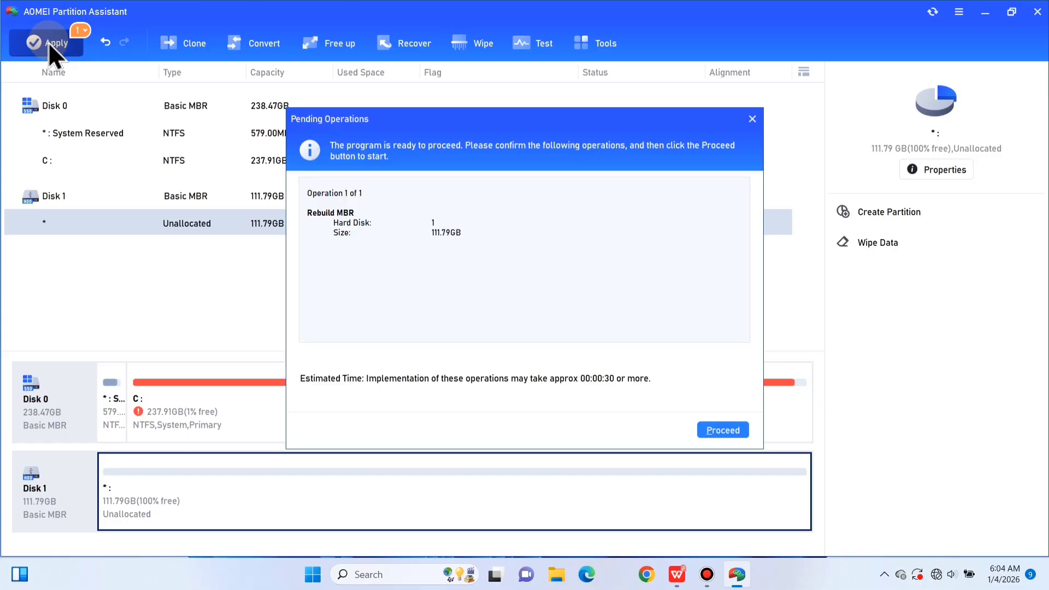
pyautogui.click(722, 431)
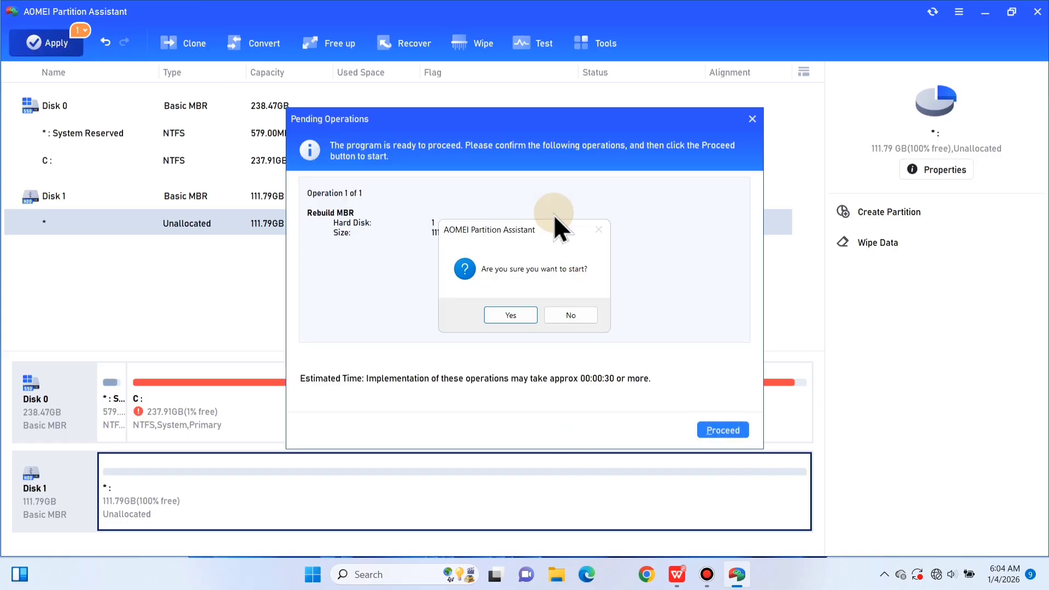
pyautogui.click(511, 316)
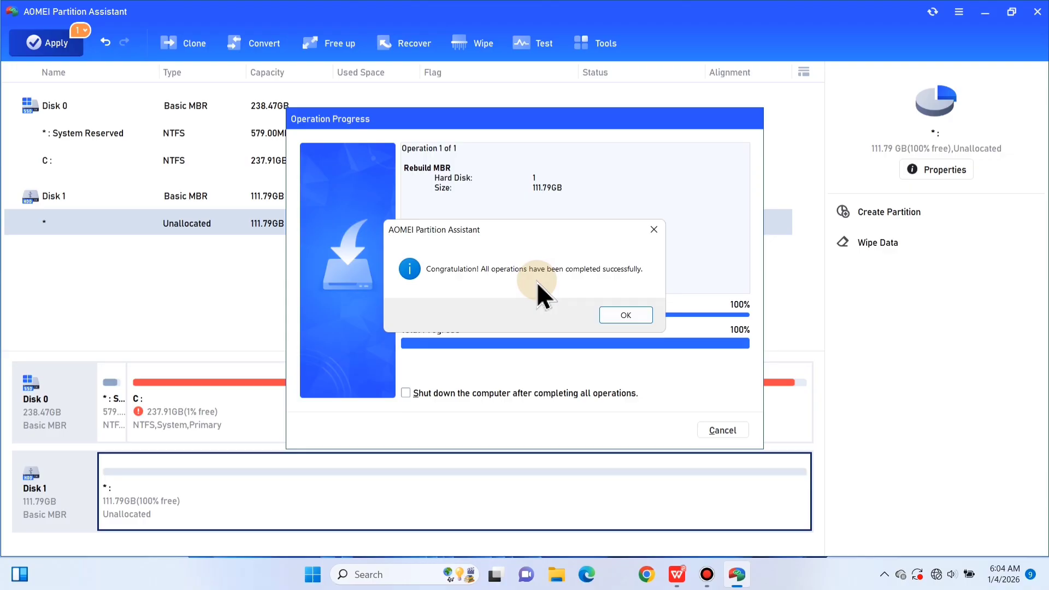
pyautogui.click(623, 318)
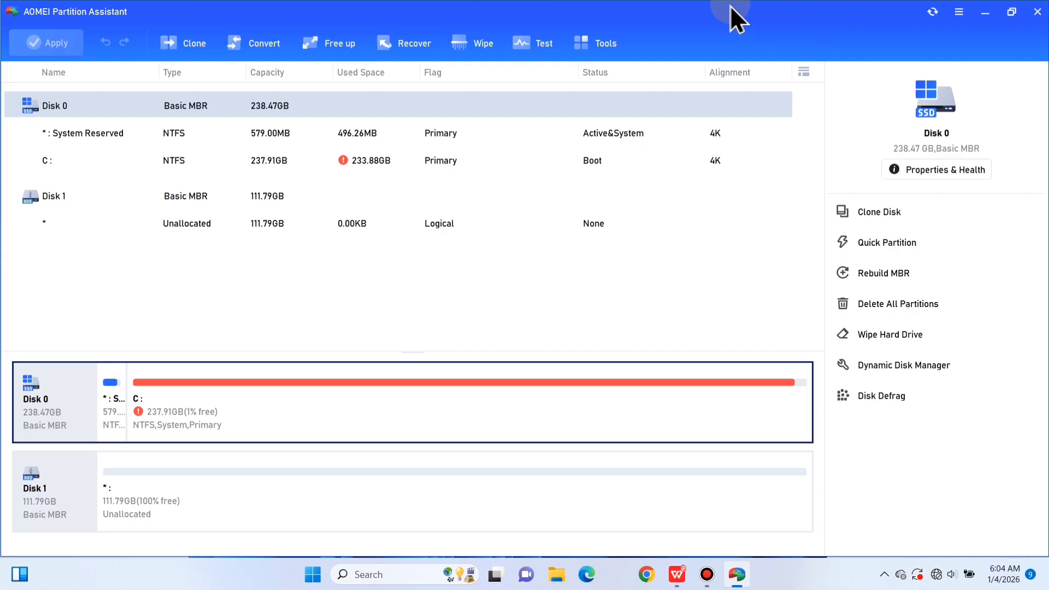
# Uncover the desktop, open Computer Management for This PC, and display Disk Management.
pyautogui.moveTo(731, 6); pyautogui.dragTo(762, 47)
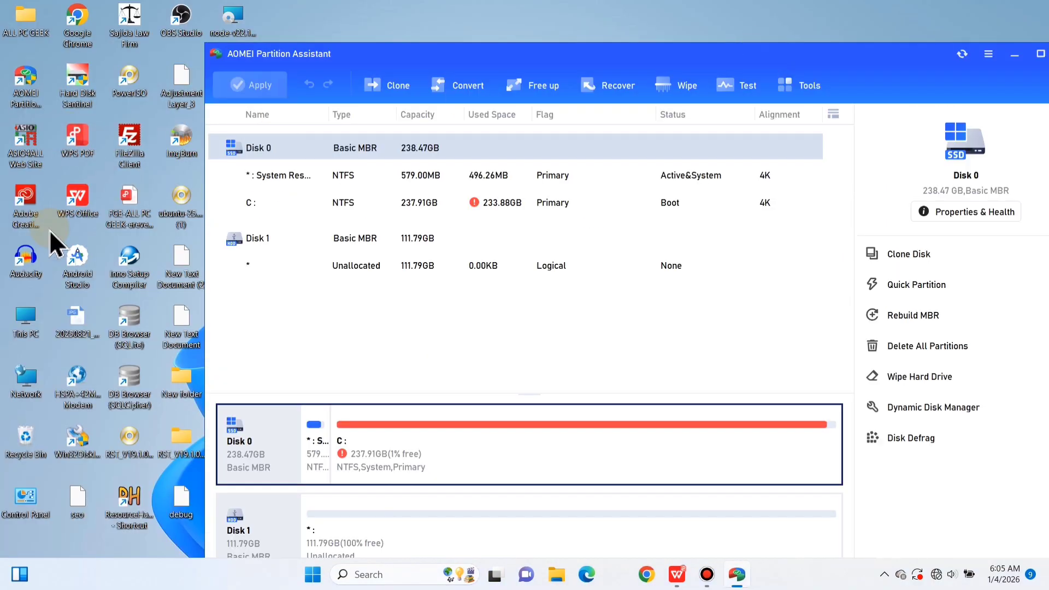
pyautogui.rightClick(25, 332)
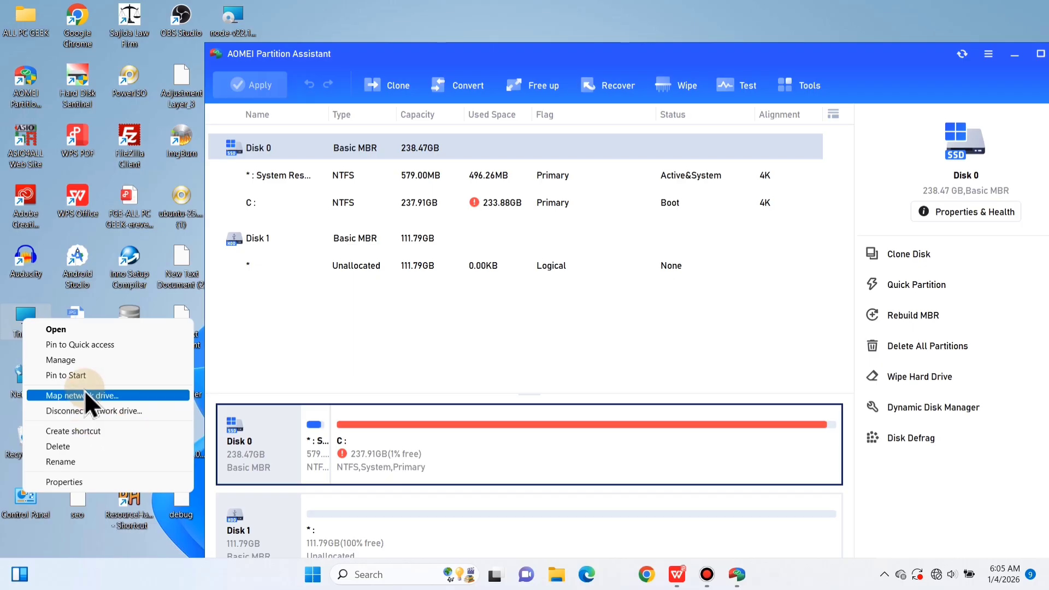
pyautogui.click(73, 365)
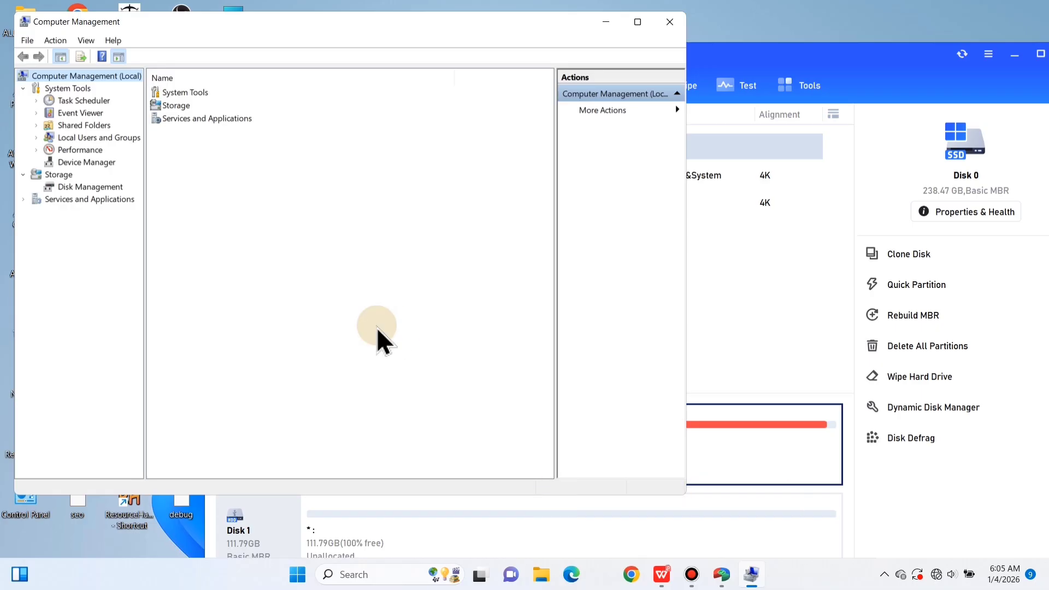
pyautogui.click(107, 188)
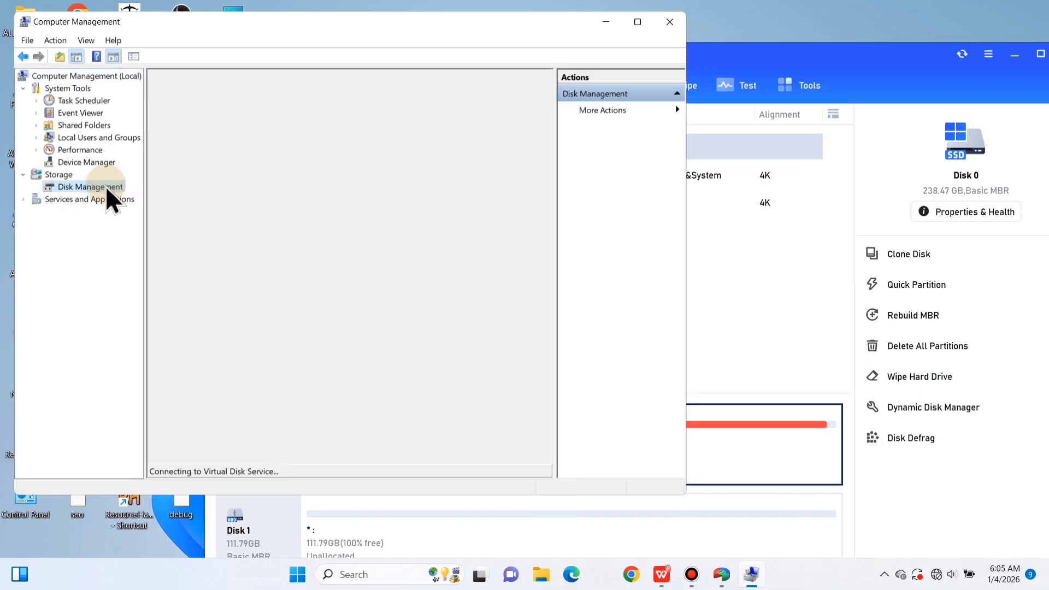